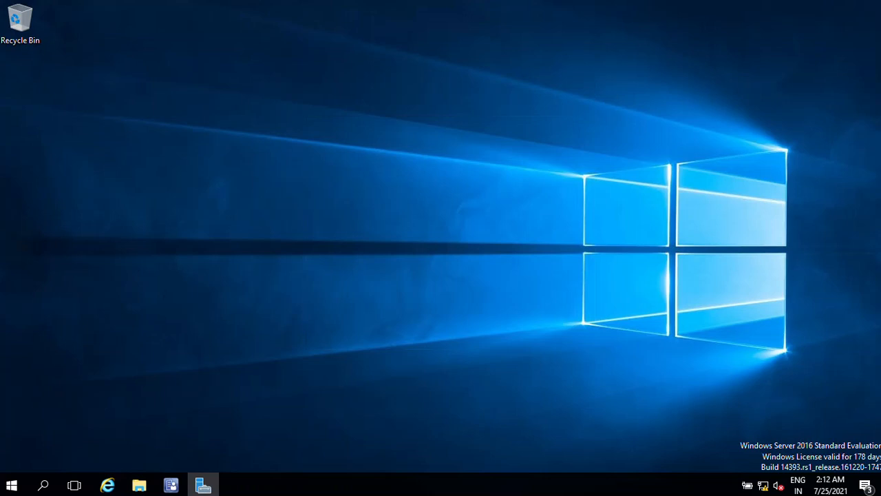
- Launch Configuration Manager Console by searching for it from the Start menu
key(super)
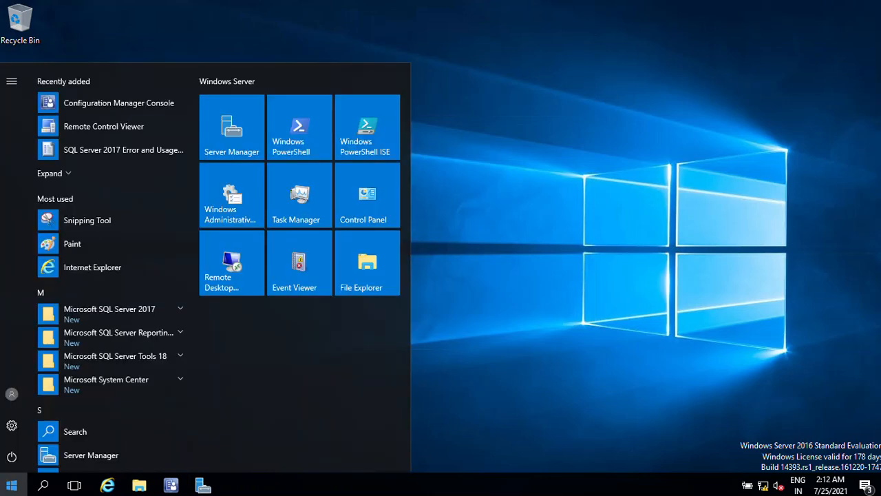
text(con)
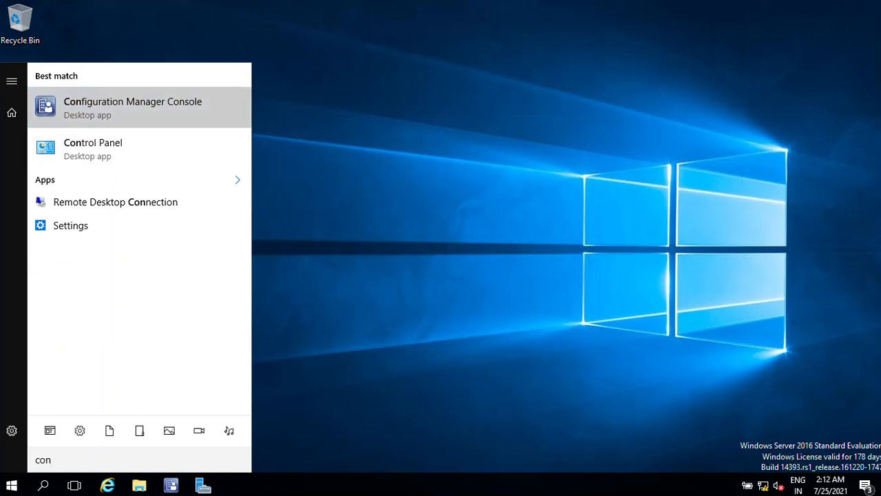
click(132, 108)
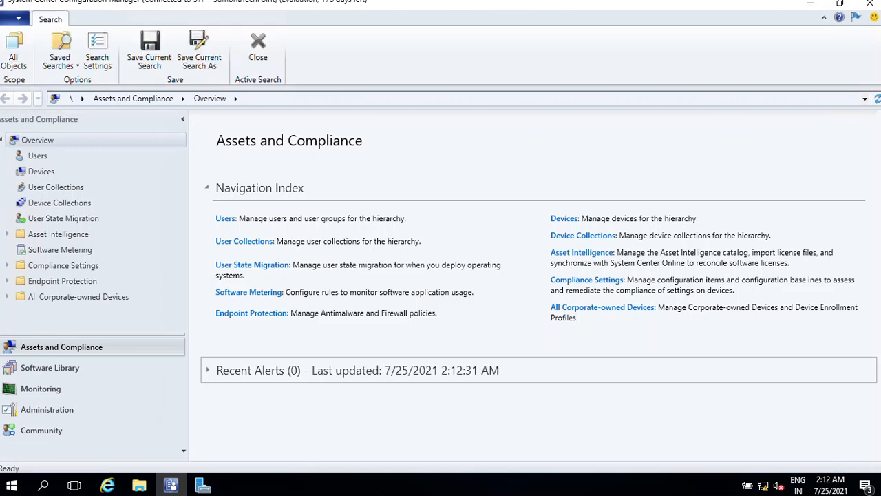
- Expand the Overview node under Assets and Compliance and browse the Users and Devices lists
click(1, 140)
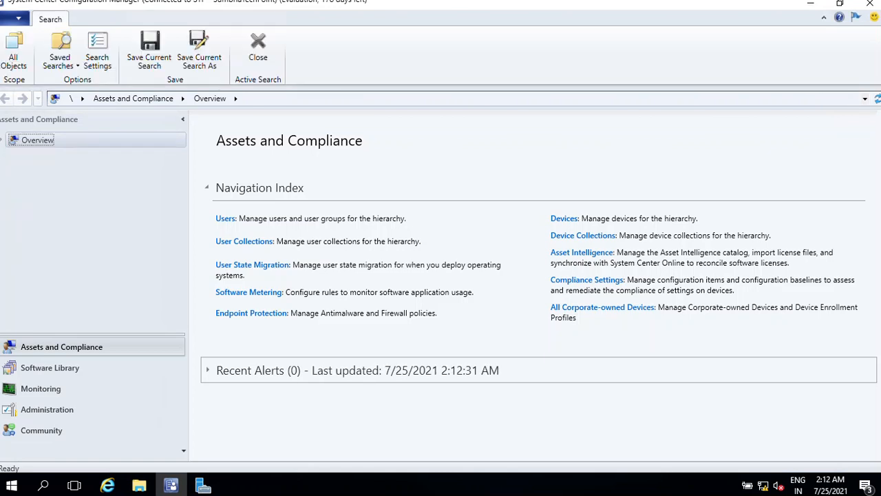
click(1, 140)
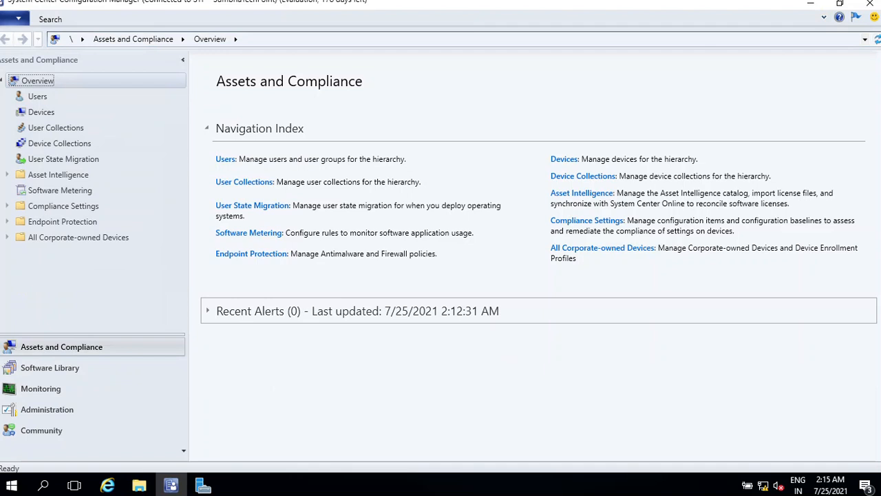
click(37, 97)
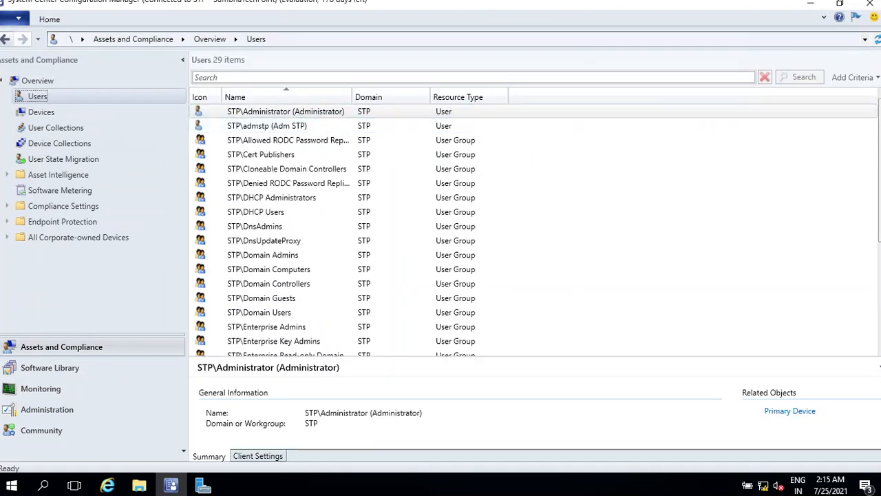
click(41, 112)
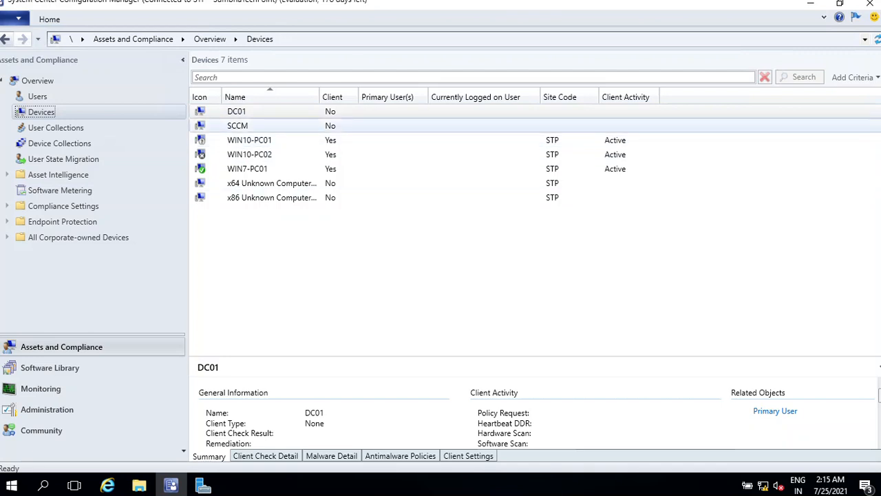
- Examine the WIN7-PC01 device's summary and its client check, malware, antimalware policy and client settings details
click(248, 168)
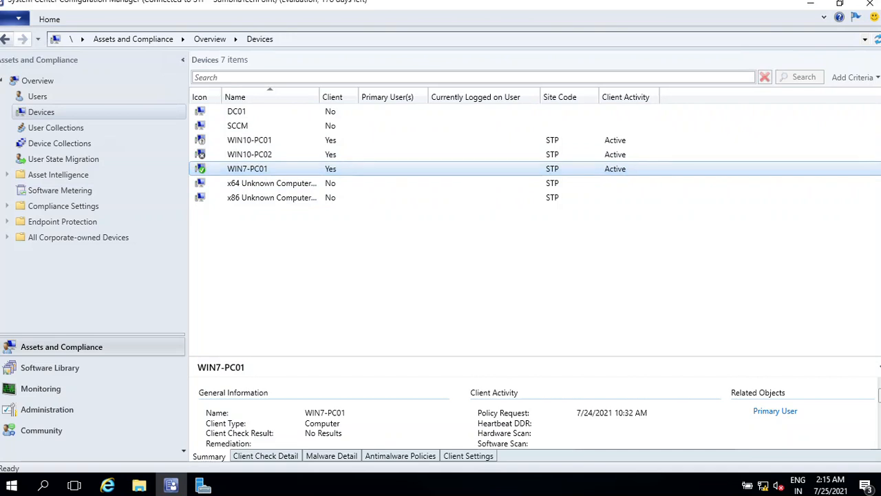
scroll(454, 418, down, 2)
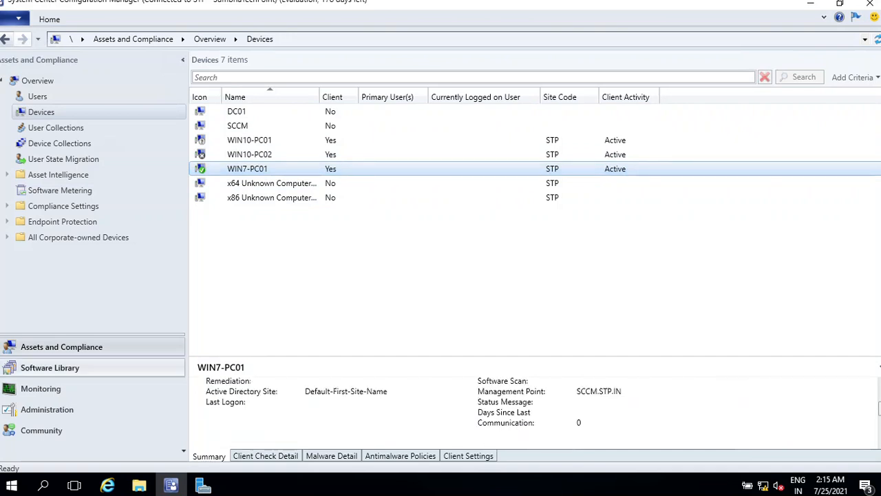
scroll(455, 419, up, 2)
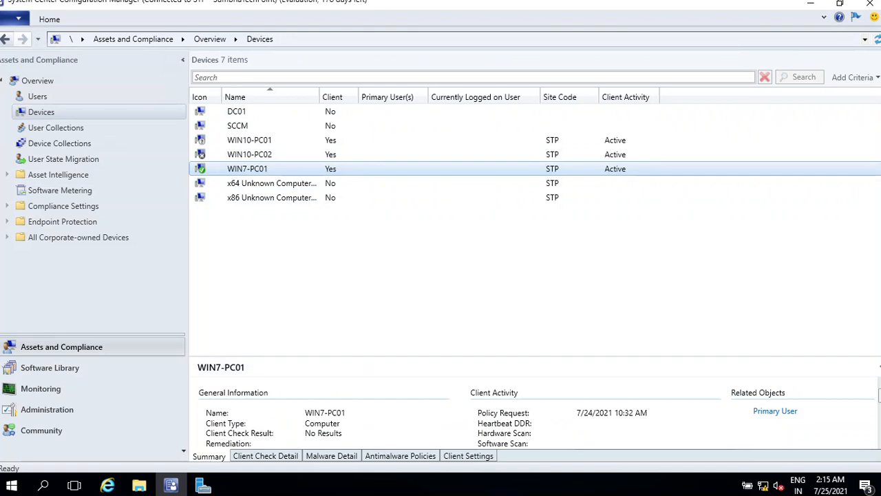
scroll(455, 413, down, 1)
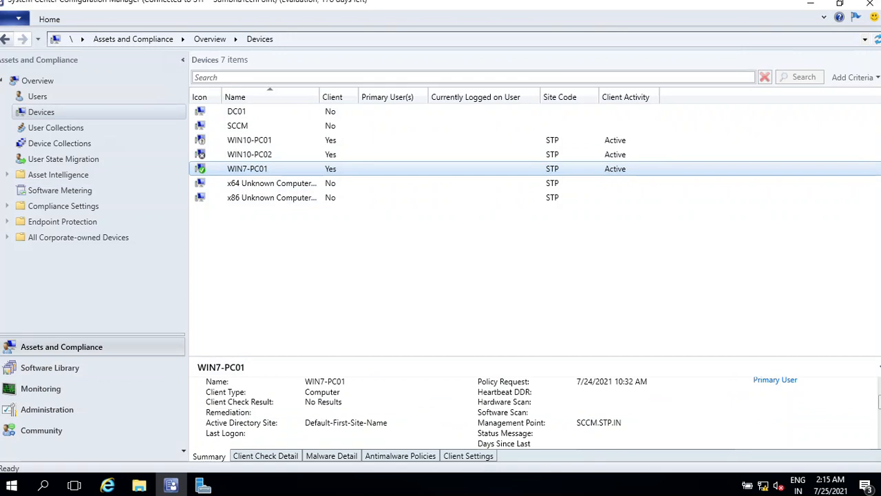
scroll(454, 412, down, 1)
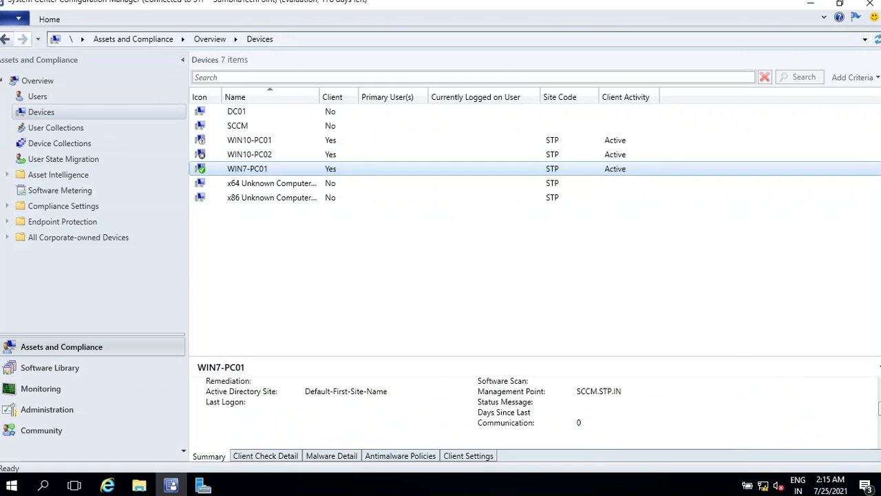
click(265, 455)
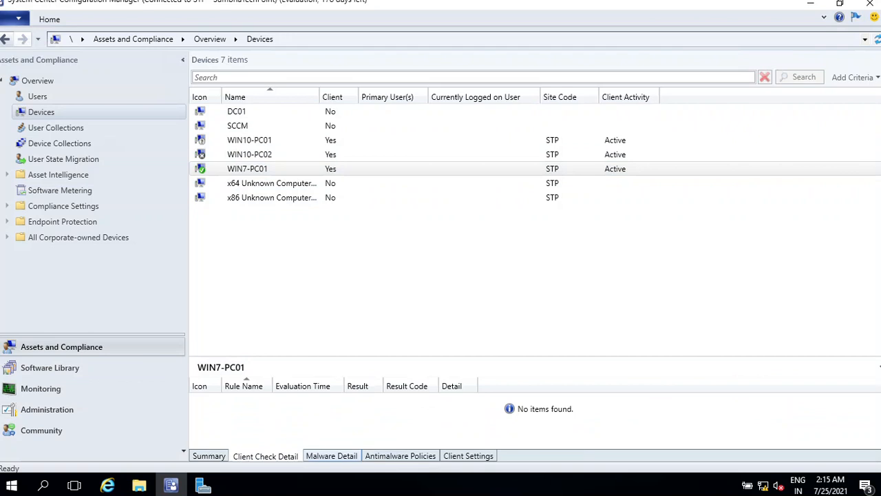
click(332, 456)
click(400, 455)
click(468, 456)
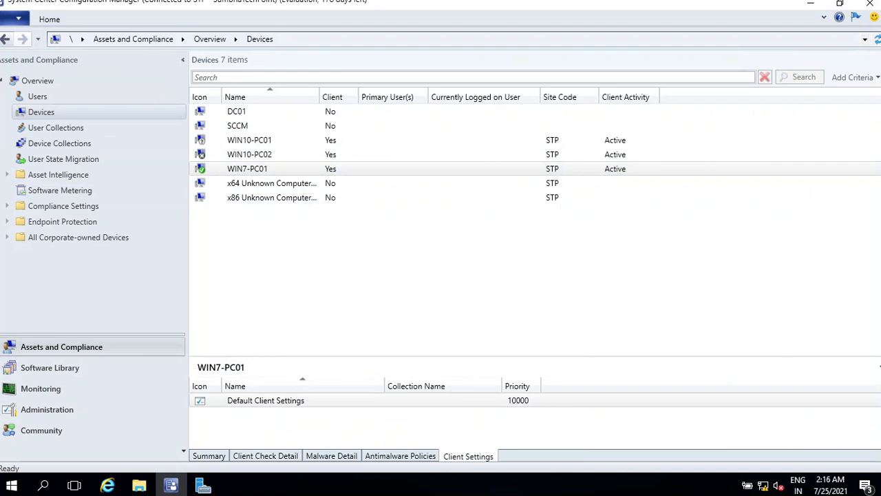
- Browse the User Collections and Device Collections lists, then collapse the Overview node
click(56, 129)
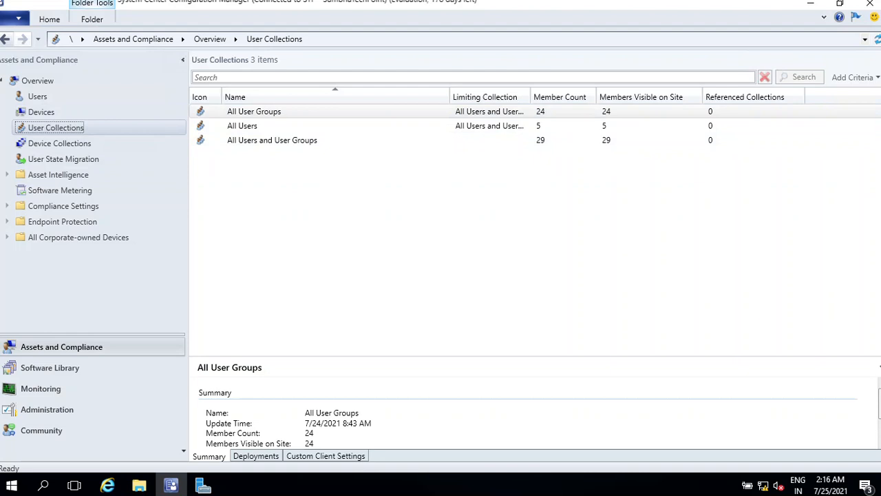
click(61, 143)
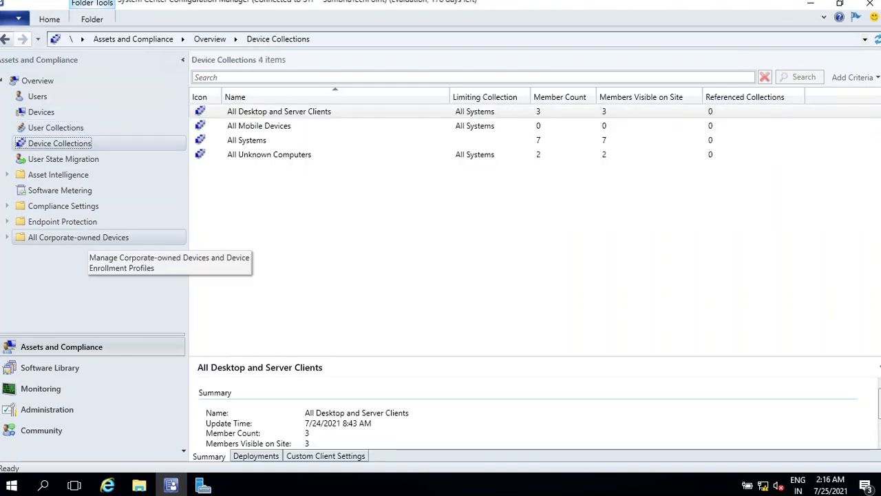
click(2, 80)
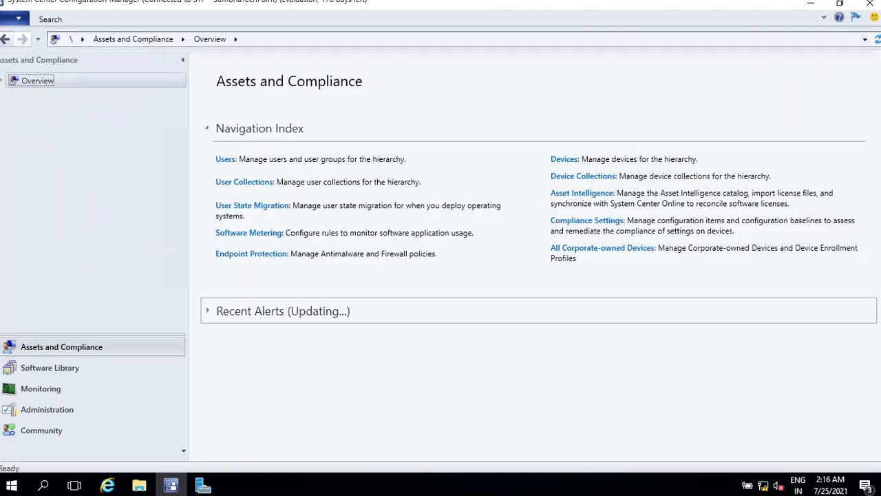
- Browse the Software Library and Monitoring workspaces and their navigation nodes
click(49, 367)
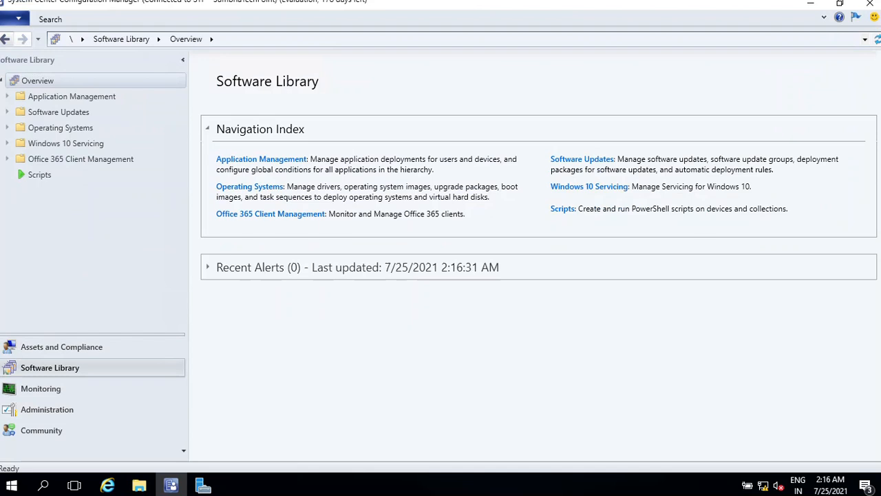
click(55, 389)
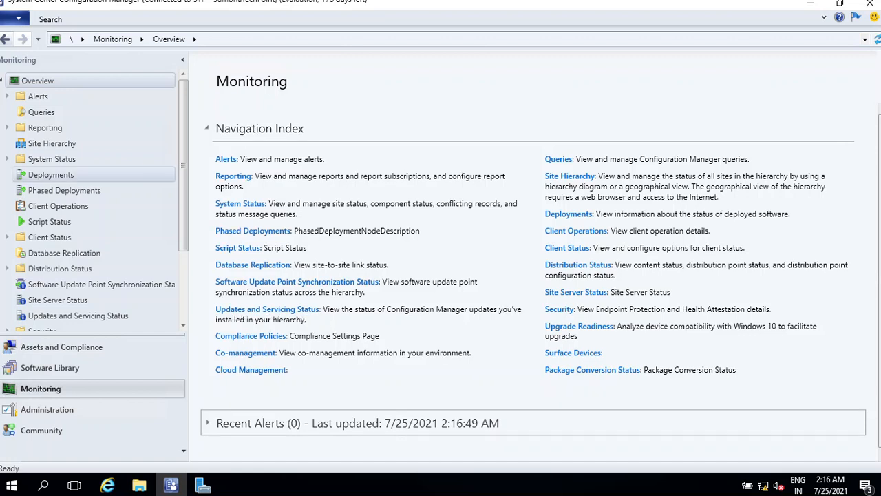
scroll(89, 200, down, 2)
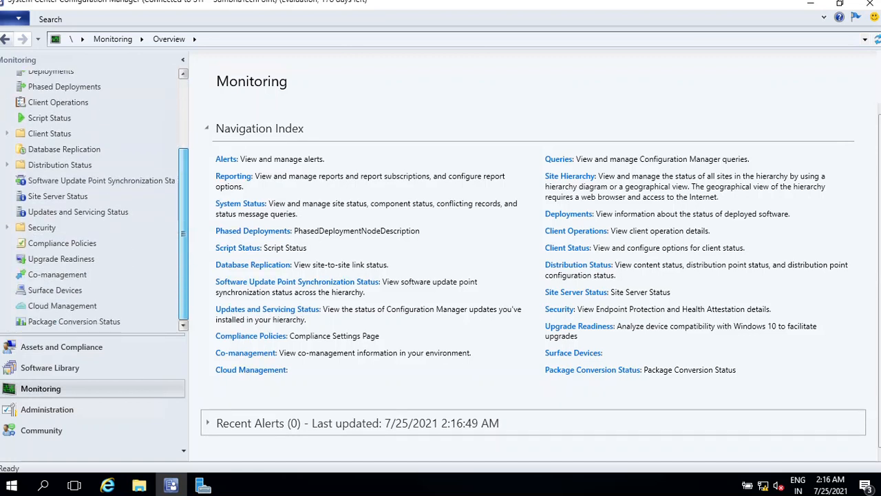
- Switch between the Administration and Monitoring workspaces to review their navigation nodes
click(47, 409)
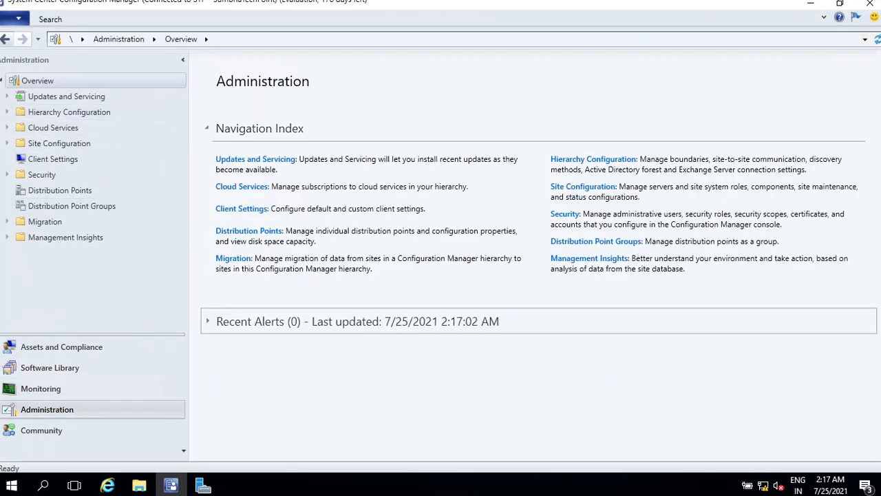
click(40, 389)
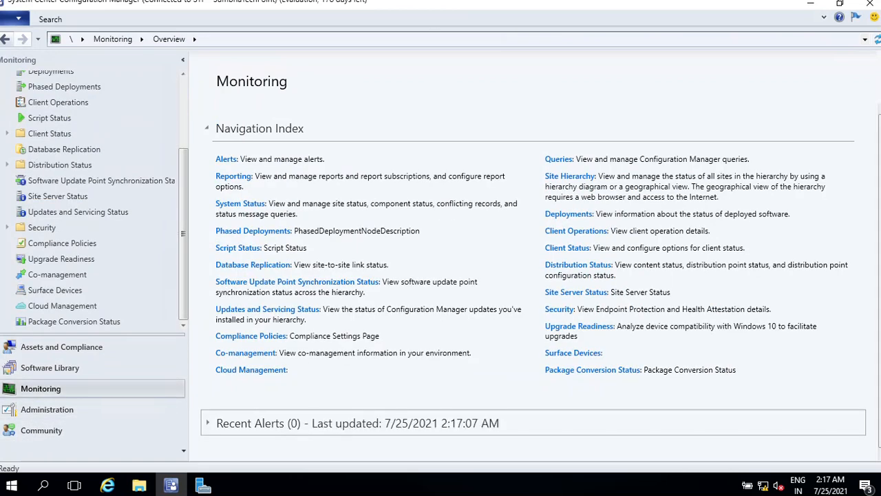
scroll(96, 180, up, 1)
scroll(96, 199, up, 2)
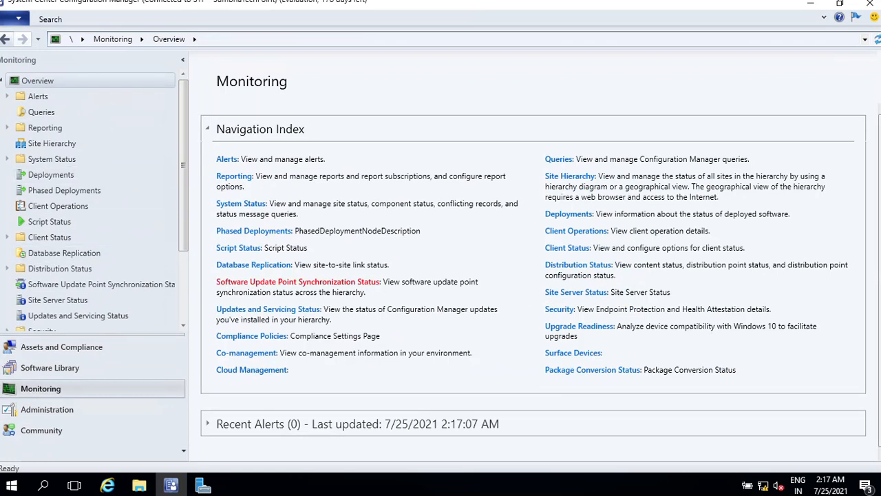
click(47, 409)
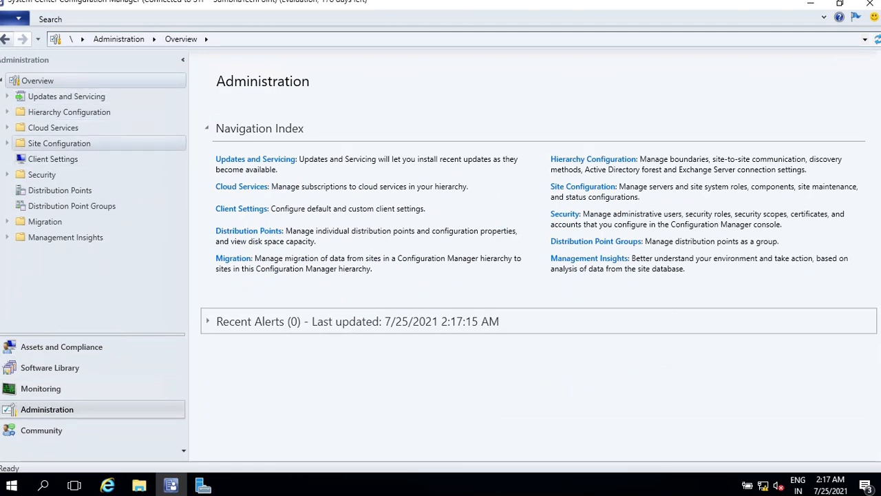
- Expand Administration's Security node and view Security Roles and Administrative Users, then collapse it
double_click(42, 175)
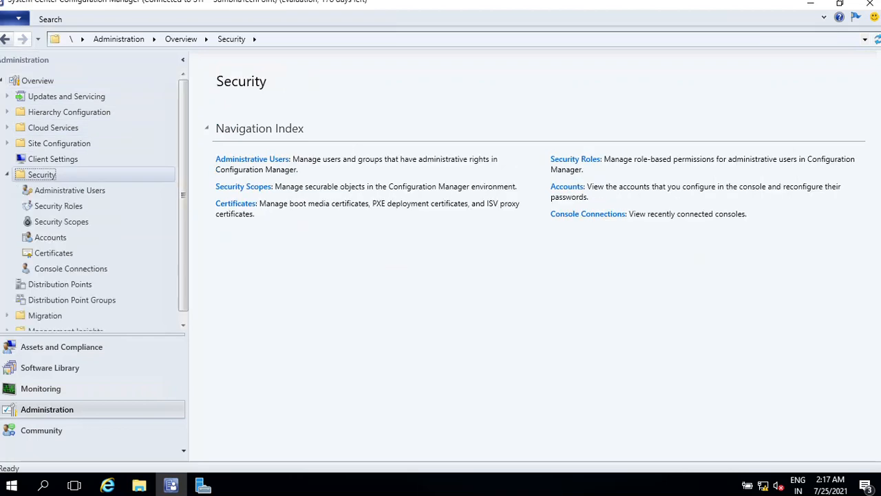
click(59, 205)
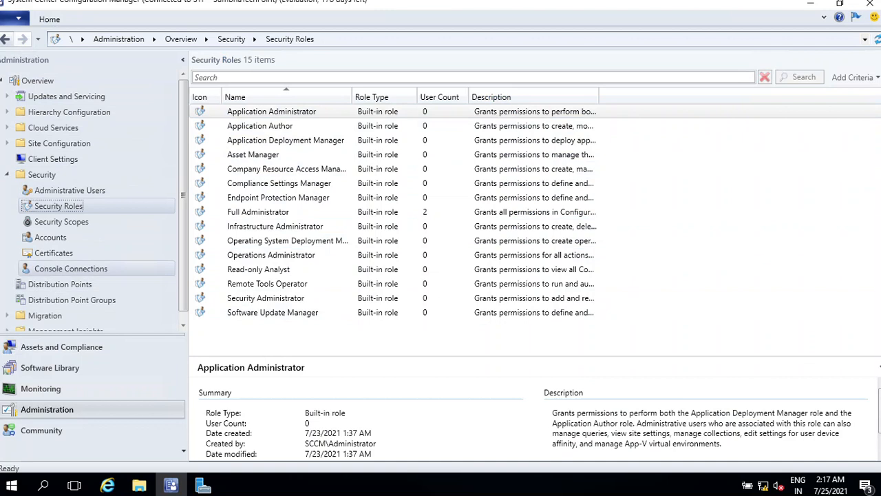
click(70, 190)
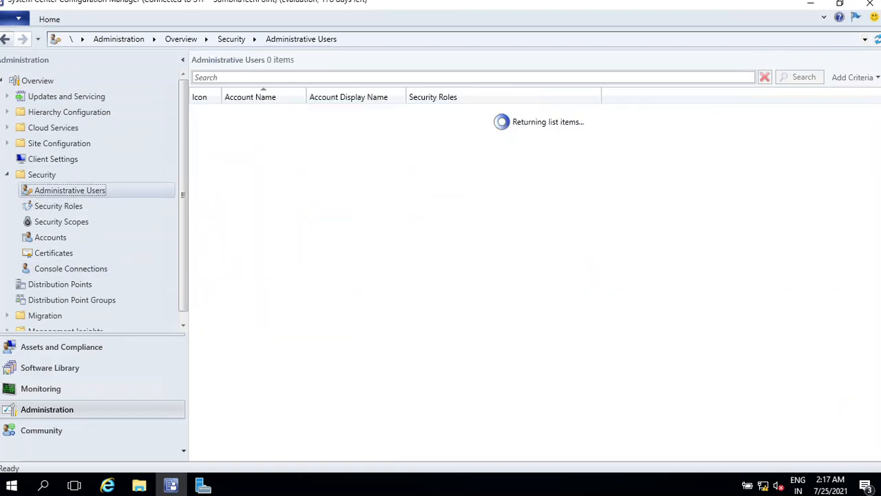
click(7, 175)
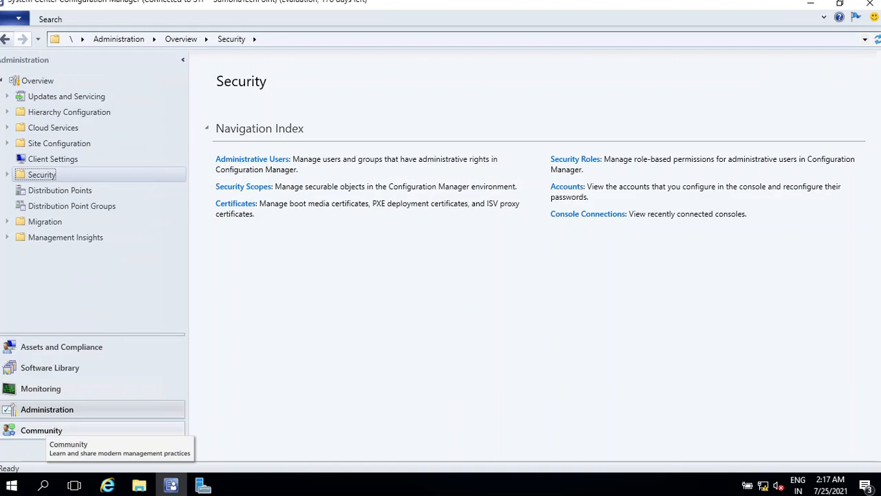
- Open the Community documentation, then return to Assets and Compliance and expand its Overview node
click(42, 431)
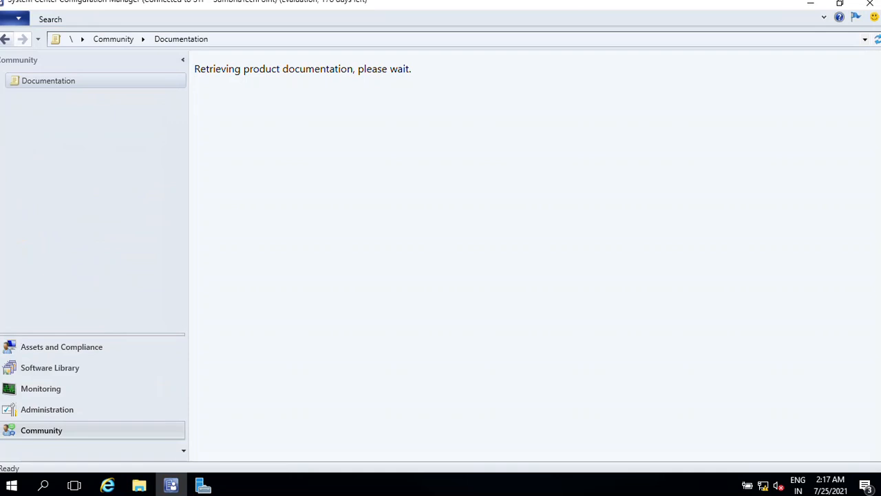
click(61, 347)
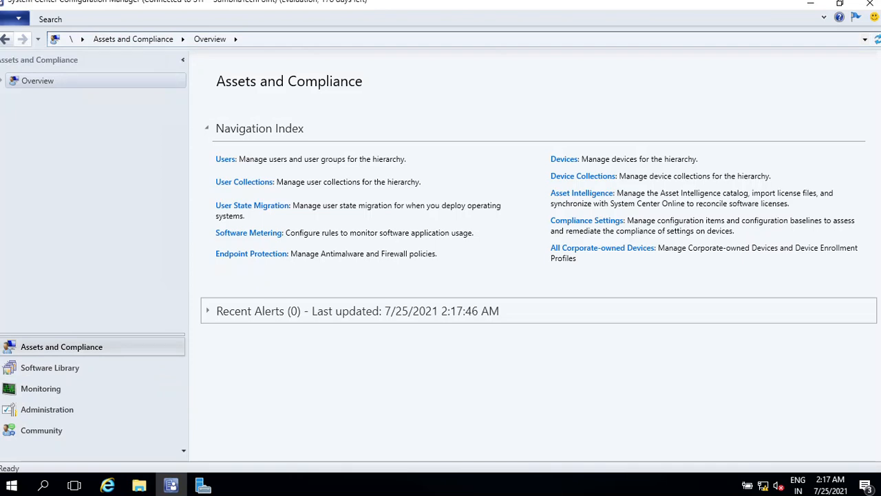
click(37, 81)
click(2, 81)
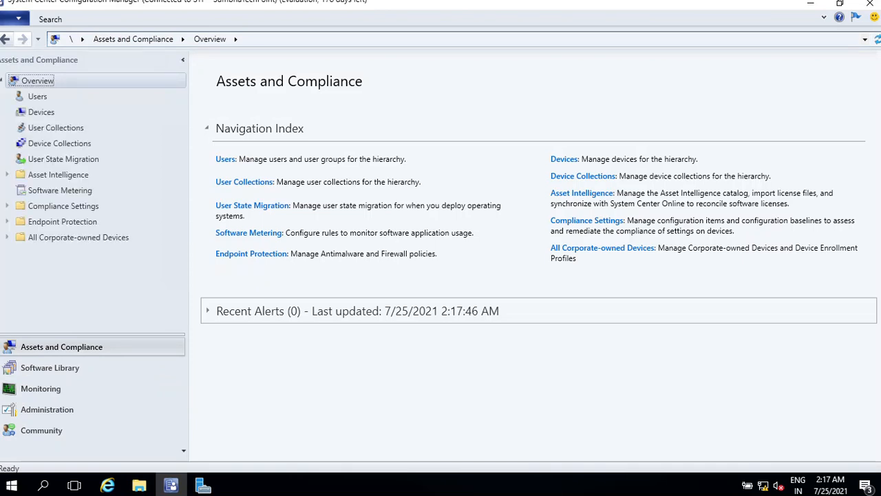
click(865, 40)
click(864, 40)
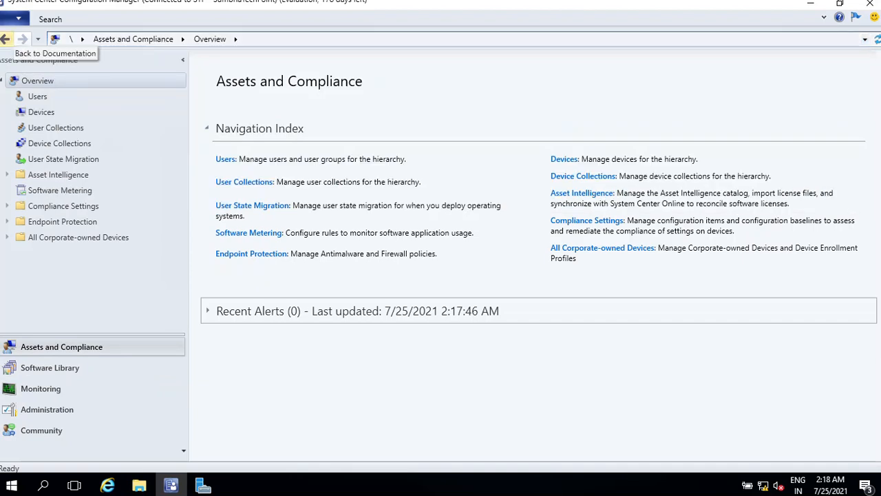
click(5, 39)
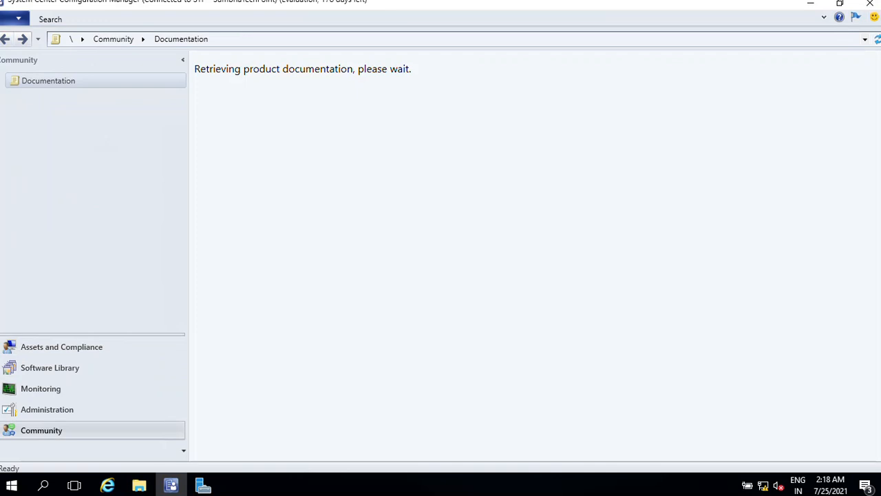
click(61, 347)
- Restore the expanded ribbon and open the Users list under Assets and Compliance
click(824, 17)
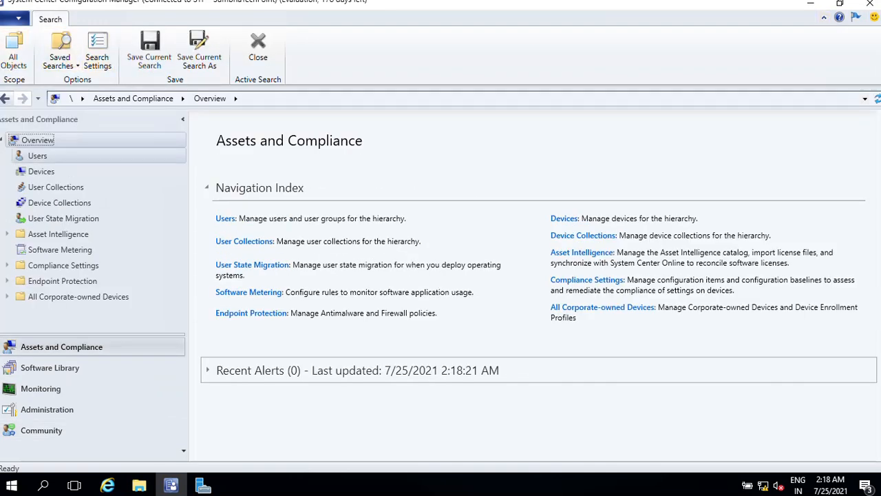
click(37, 155)
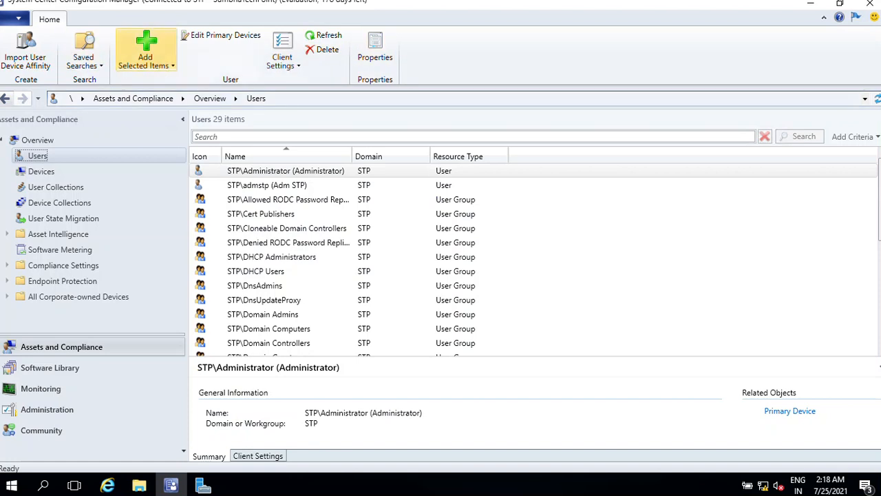
- Open the Devices list, select WIN7-PC01 and try to start a Remote Control session on it
click(41, 171)
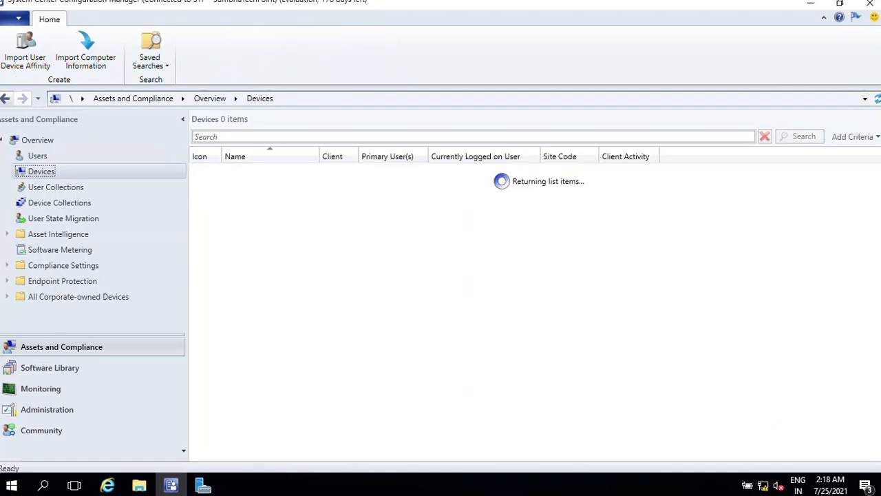
click(247, 228)
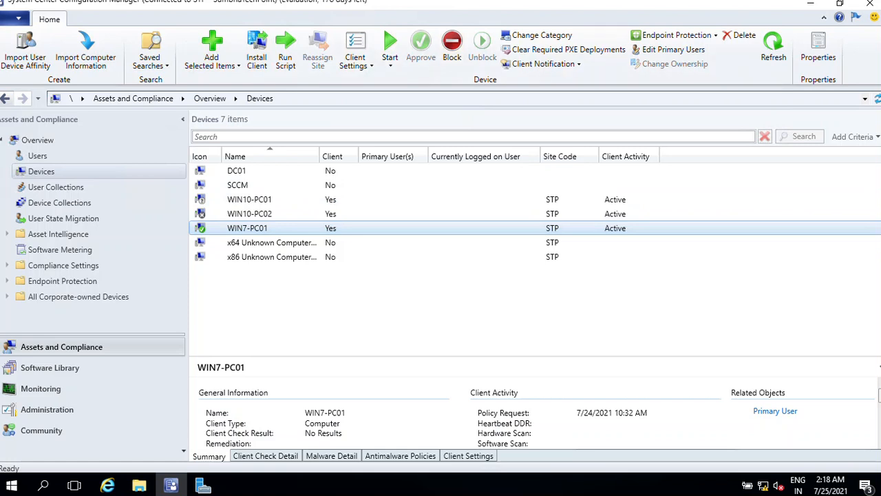
right_click(254, 228)
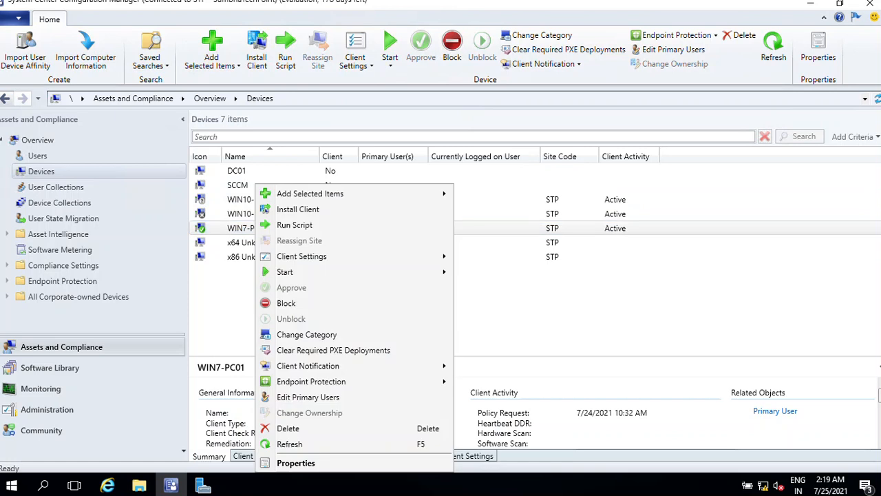
click(253, 228)
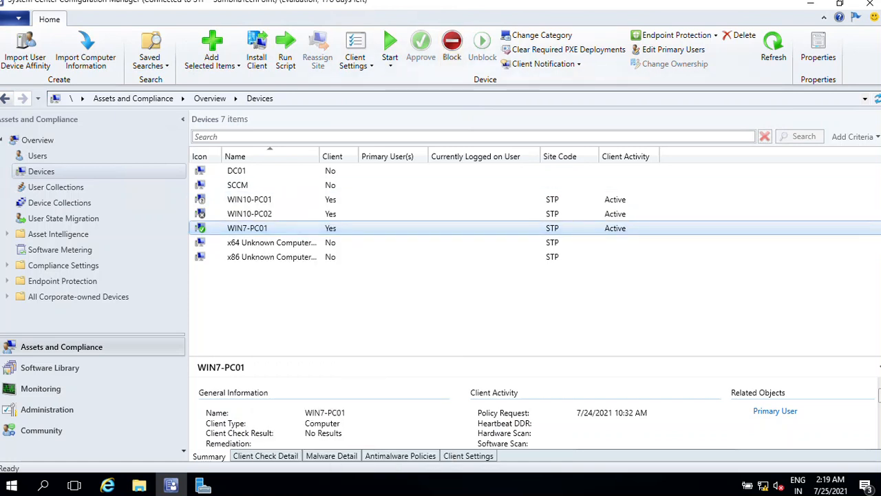
click(390, 56)
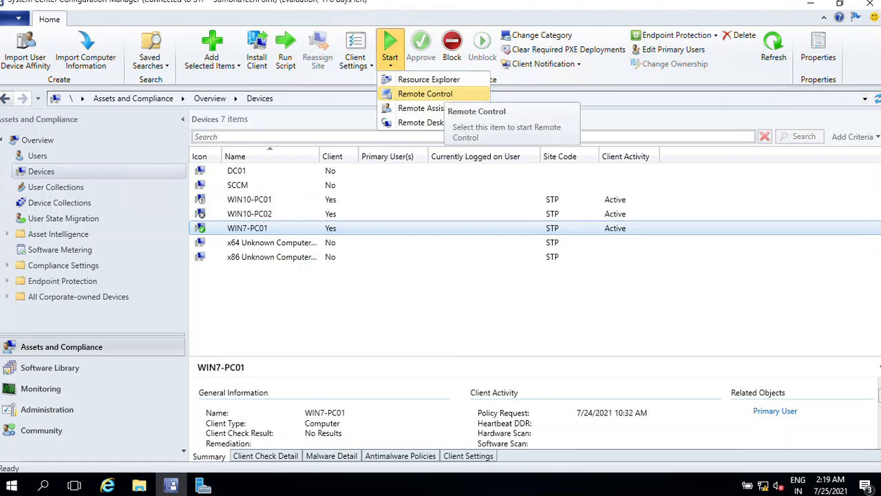
click(424, 94)
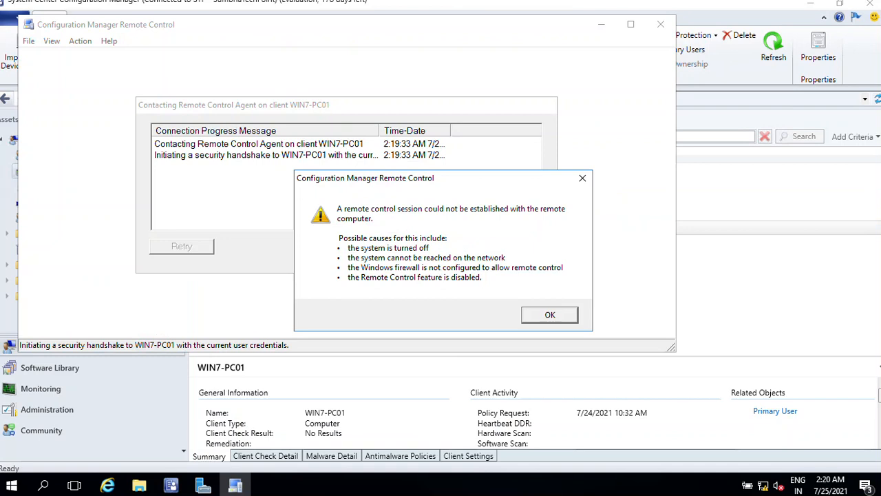
- Dismiss the connection errors, cancel the connection attempt and close the Remote Control window
key(Return)
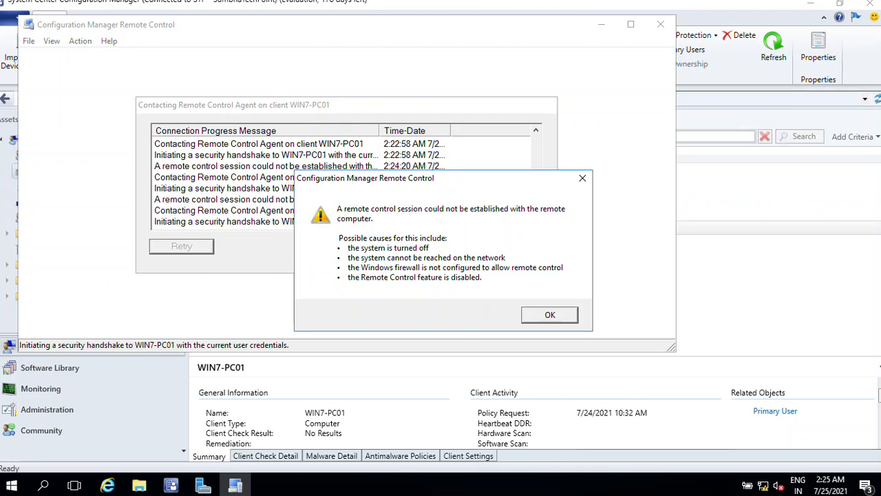
key(Return)
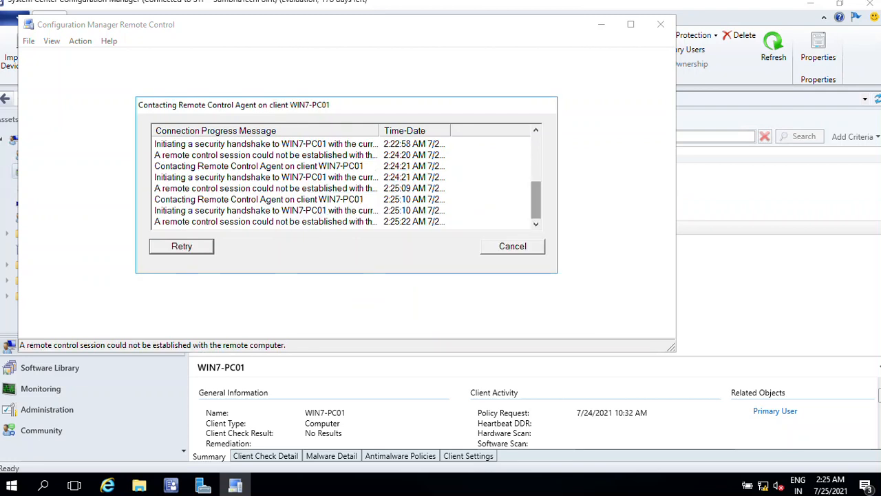
mouse_move(535, 200)
mouse_down()
mouse_move(536, 154)
mouse_move(535, 200)
mouse_up()
click(513, 246)
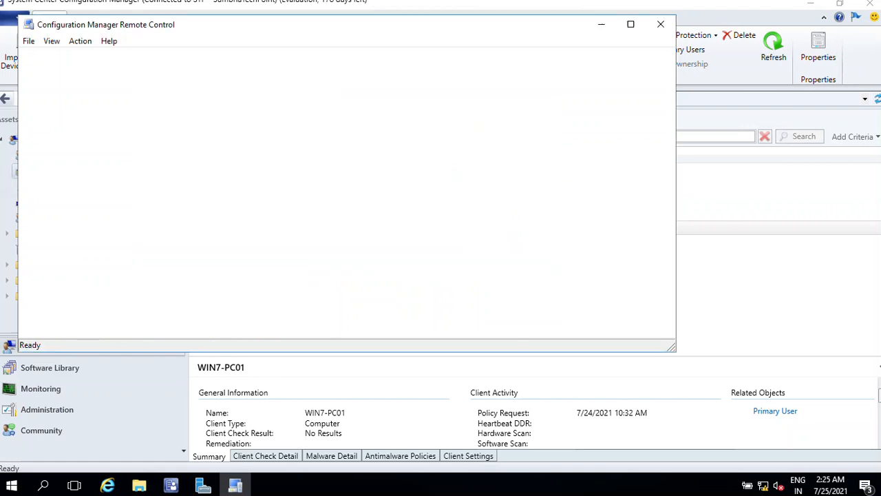
click(661, 24)
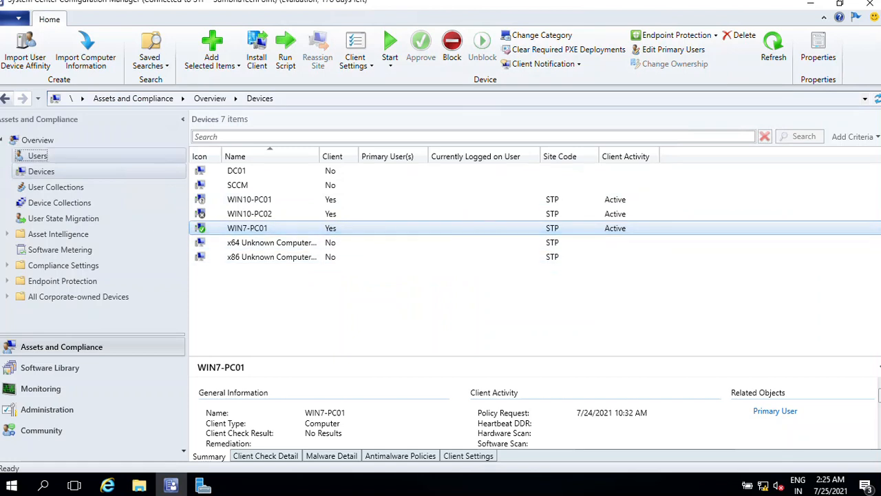
- Return to the Users list, search it for sccm, select the first result, then clear the search
click(38, 155)
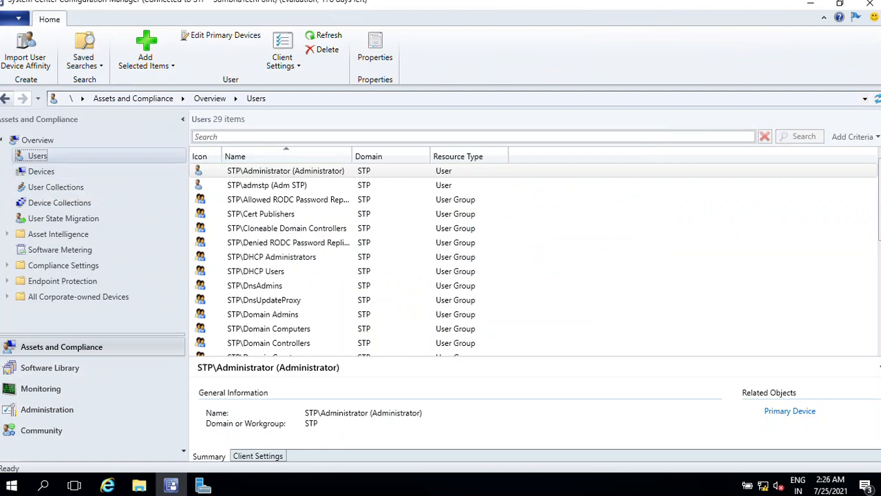
click(344, 136)
text(sccm)
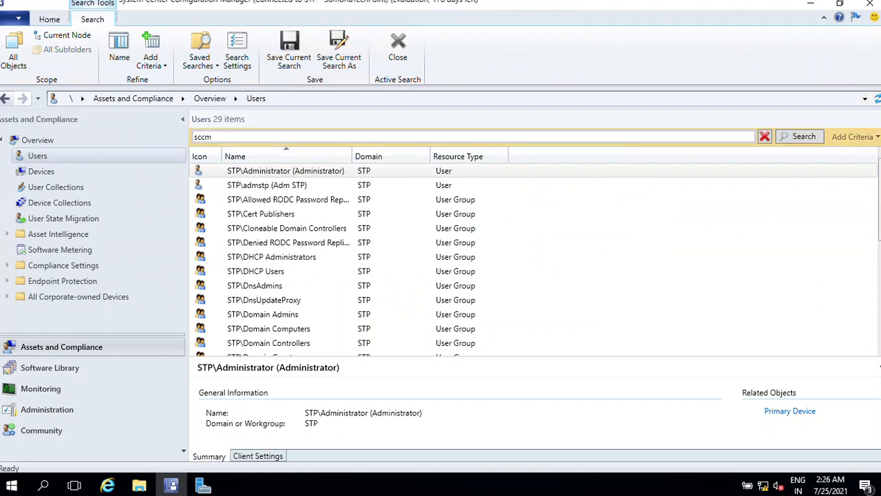
key(Return)
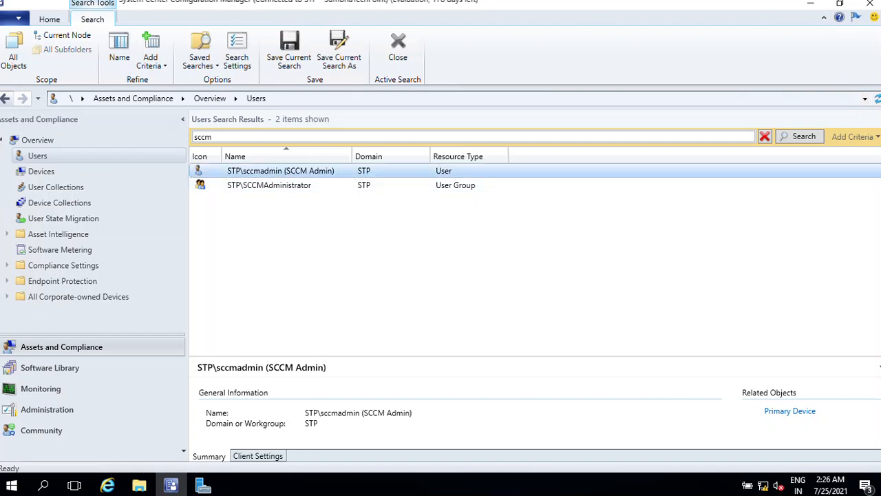
click(280, 171)
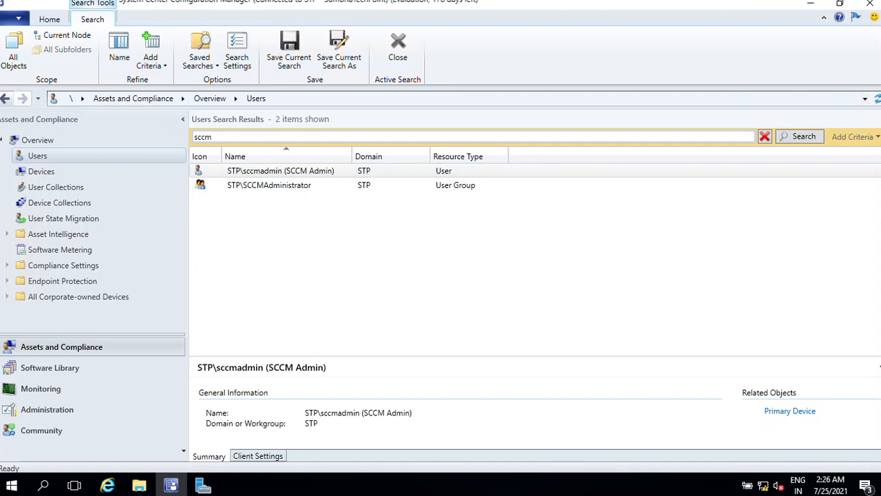
key(Escape)
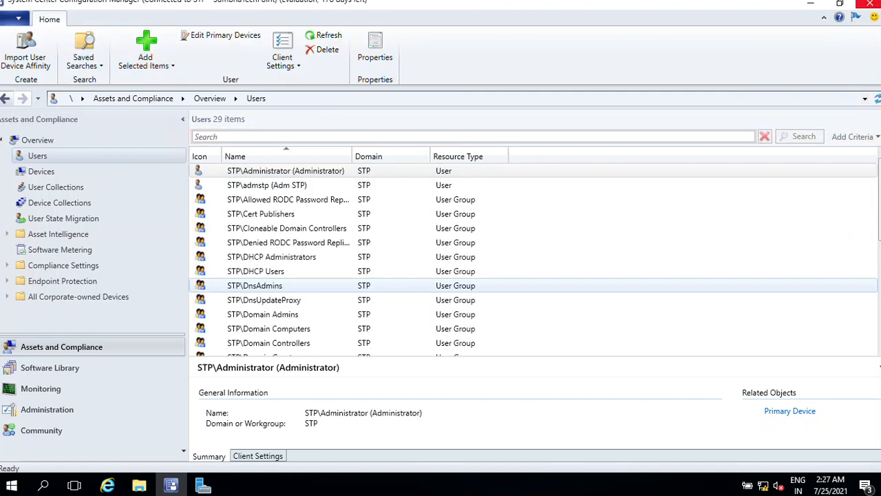